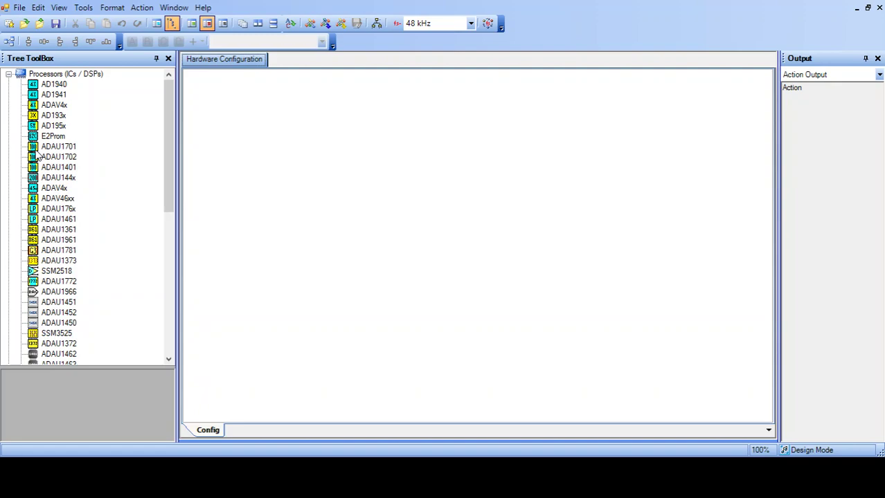
Place the ADAU1701 processor and an E2Prom chip on the hardware configuration canvas.
{"action": "left_click_drag", "start_coordinate": [38, 147], "coordinate": [448, 176]}
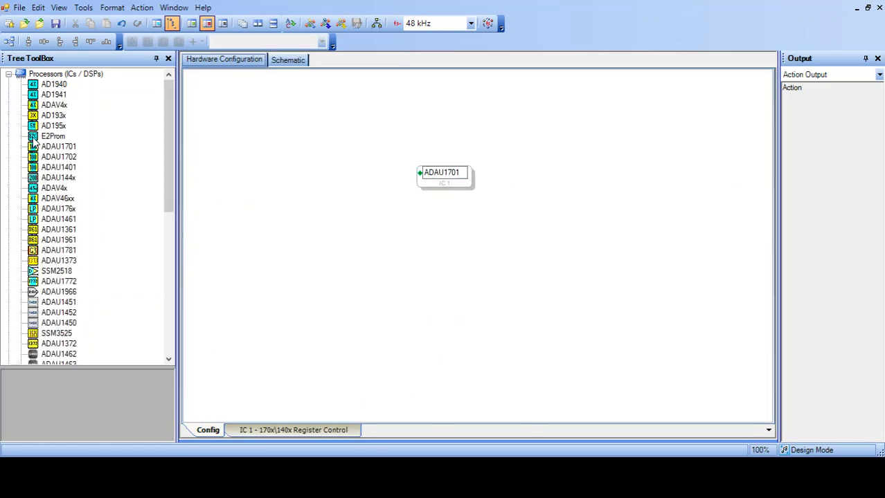
{"action": "left_click_drag", "start_coordinate": [34, 140], "coordinate": [429, 232]}
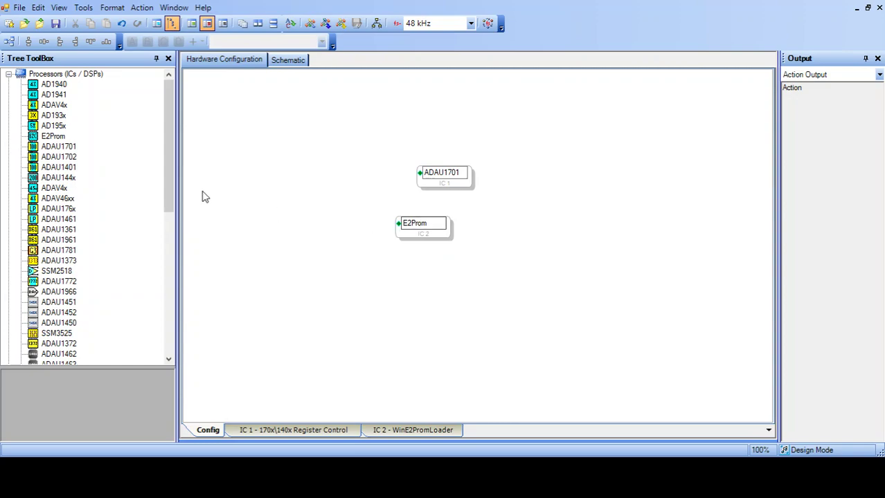
{"action": "left_click_drag", "start_coordinate": [164, 181], "coordinate": [166, 241]}
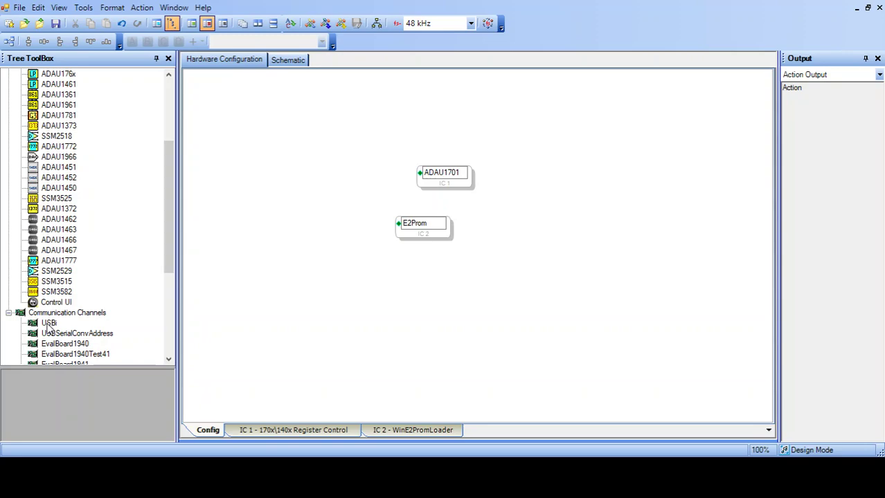
Add the USB interface and wire its two ports to the ADAU1701 and the E2Prom.
{"action": "left_click_drag", "start_coordinate": [49, 328], "coordinate": [287, 194]}
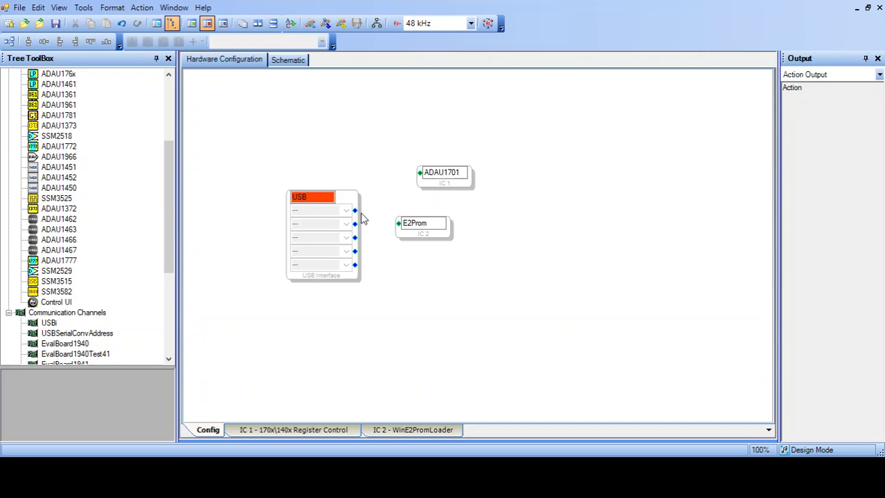
{"action": "left_click_drag", "start_coordinate": [364, 211], "coordinate": [420, 172]}
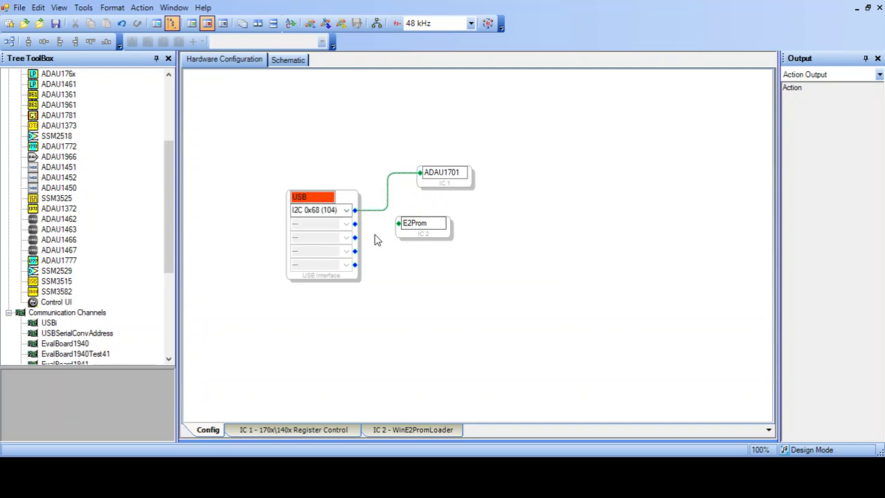
{"action": "left_click_drag", "start_coordinate": [356, 226], "coordinate": [399, 222]}
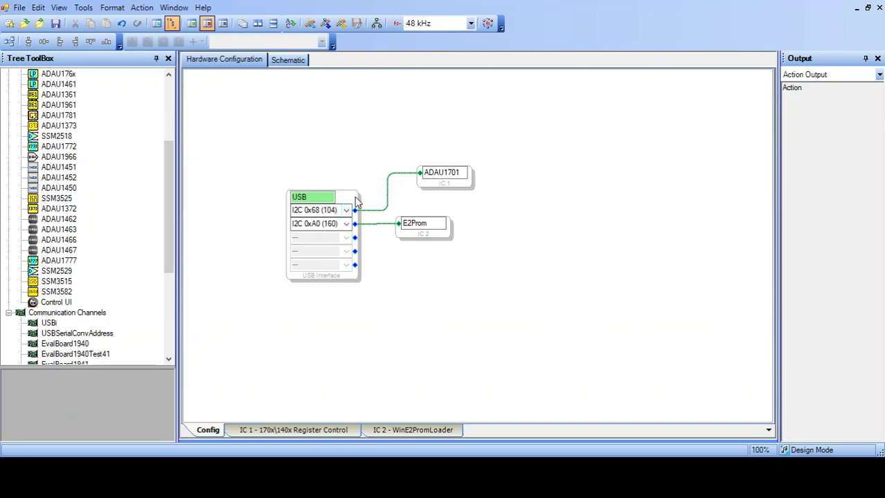
On the Schematic page, place an IO Input block and an IO Output block set to DAC0.
{"action": "left_click", "coordinate": [288, 61]}
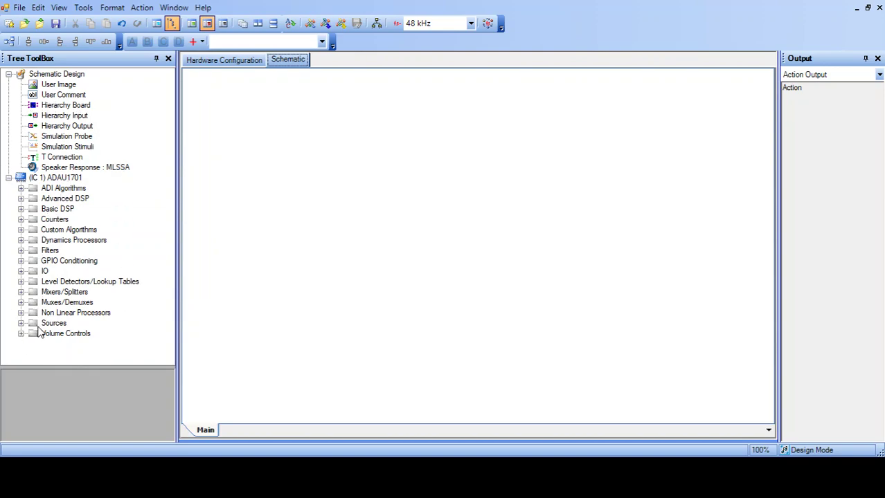
{"action": "left_click", "coordinate": [21, 271]}
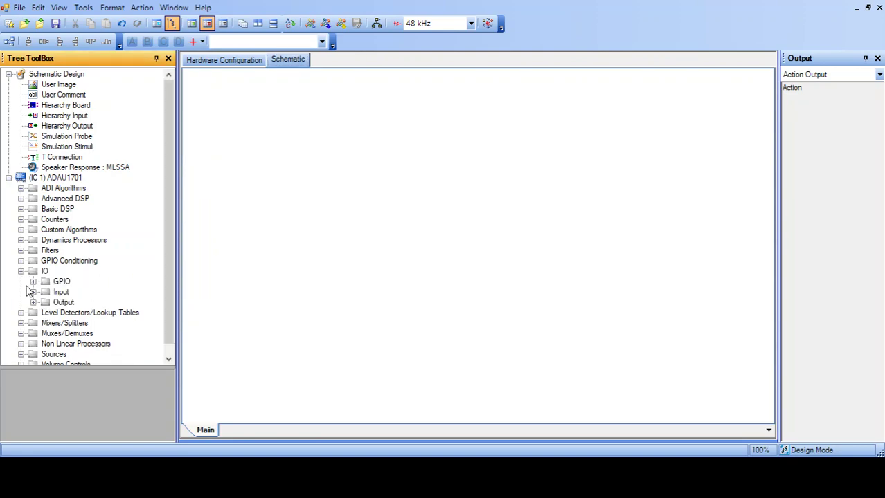
{"action": "left_click", "coordinate": [34, 292]}
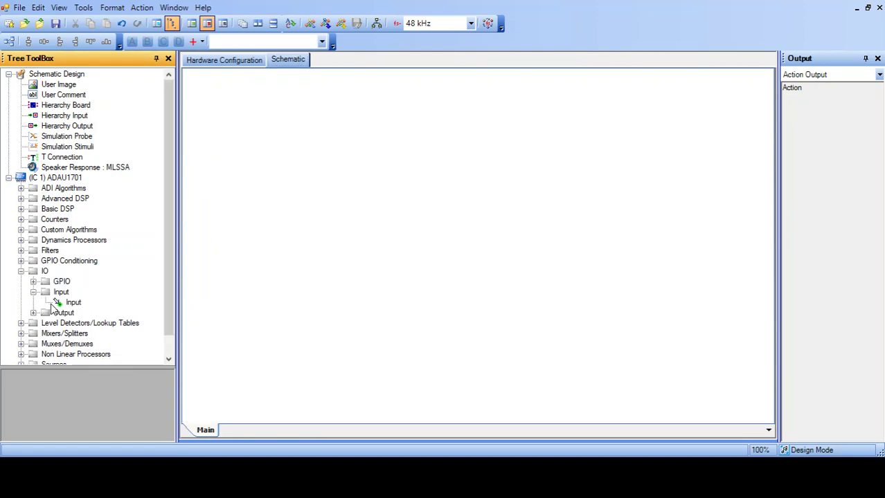
{"action": "left_click_drag", "start_coordinate": [57, 305], "coordinate": [275, 183]}
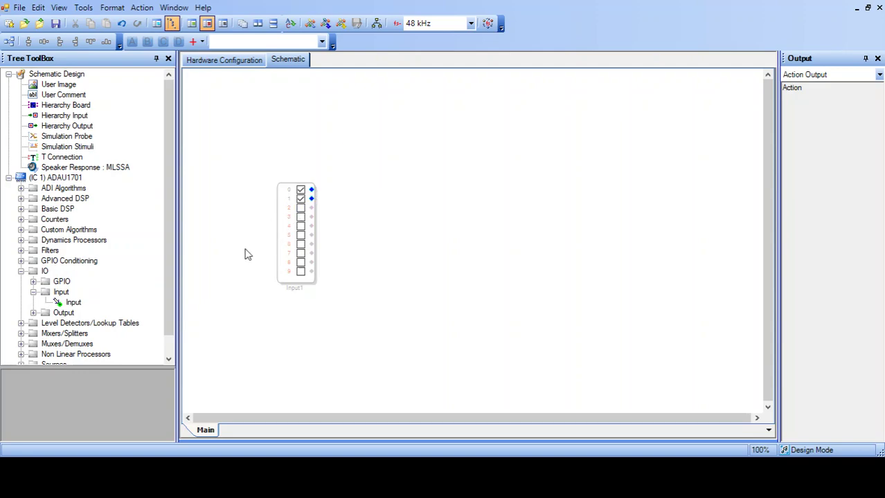
{"action": "left_click", "coordinate": [33, 313]}
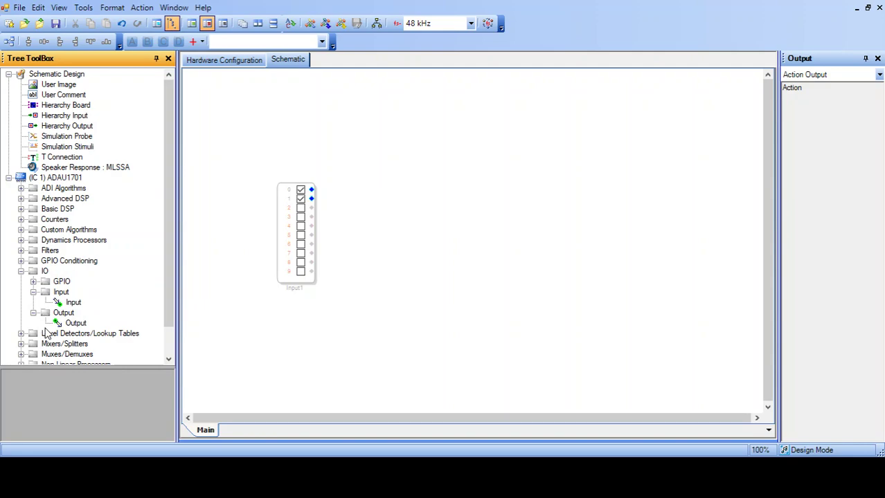
{"action": "left_click_drag", "start_coordinate": [57, 324], "coordinate": [486, 192]}
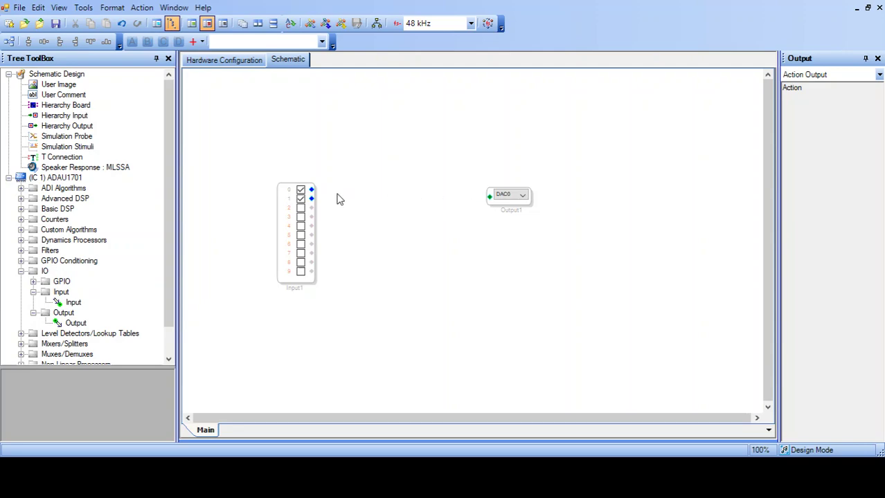
Wire Input1 channel 0 to the DAC0 output and compile-download the design with F7.
{"action": "left_click_drag", "start_coordinate": [318, 195], "coordinate": [315, 192]}
{"action": "left_click_drag", "start_coordinate": [315, 191], "coordinate": [487, 202]}
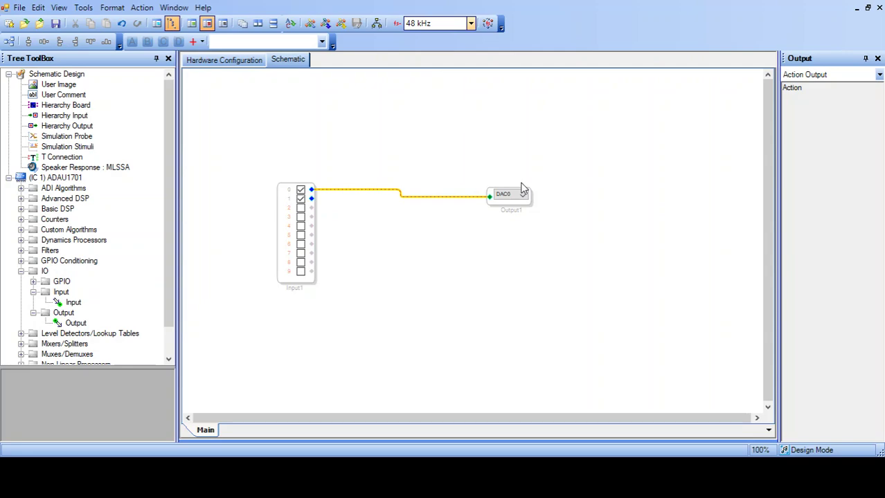
{"action": "key", "text": "F7"}
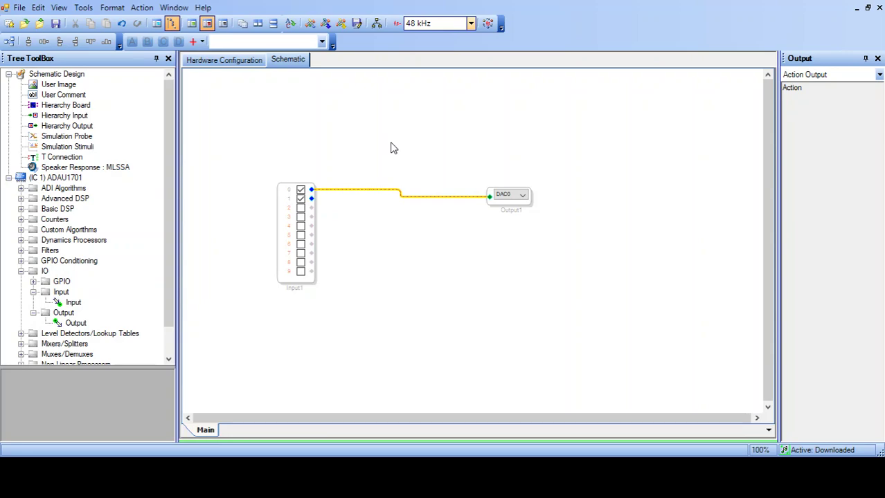
Download the design to the ADAU1701 again and select the Input1–DAC0 wire.
{"action": "left_click", "coordinate": [341, 24]}
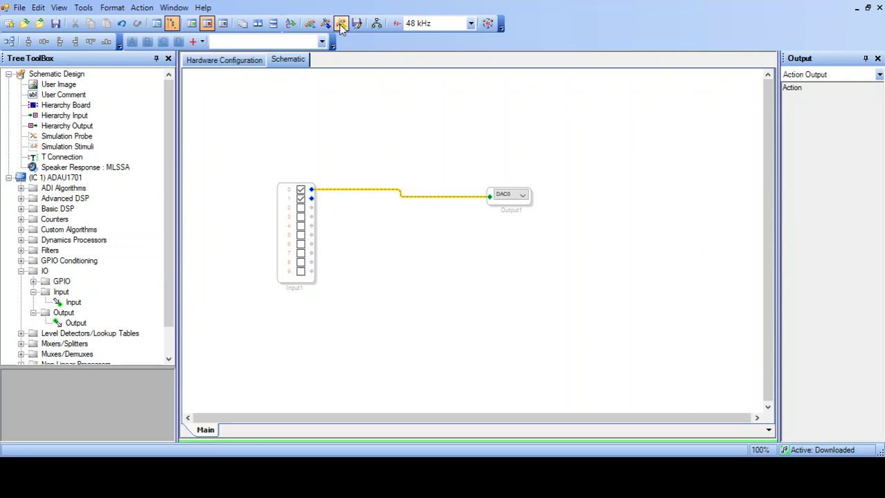
{"action": "left_click", "coordinate": [414, 198]}
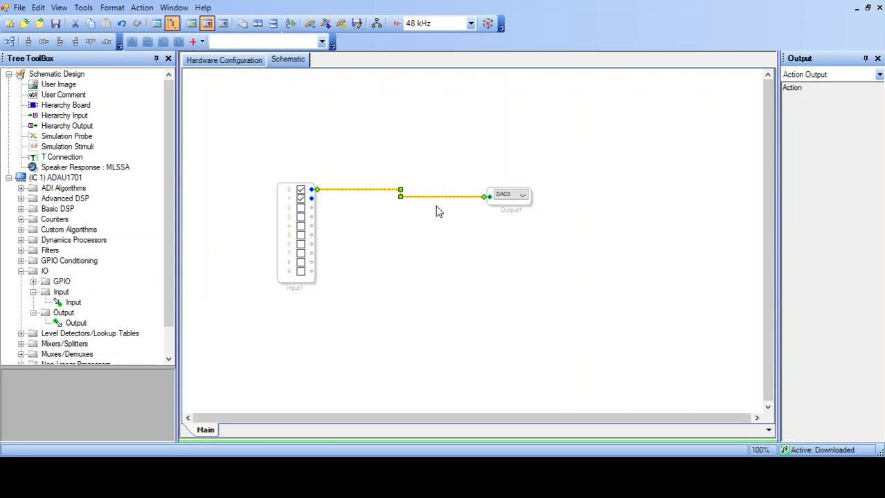
Delete the direct Input1–DAC0 wire and redraw it from Input1 channel 0.
{"action": "key", "text": "Delete"}
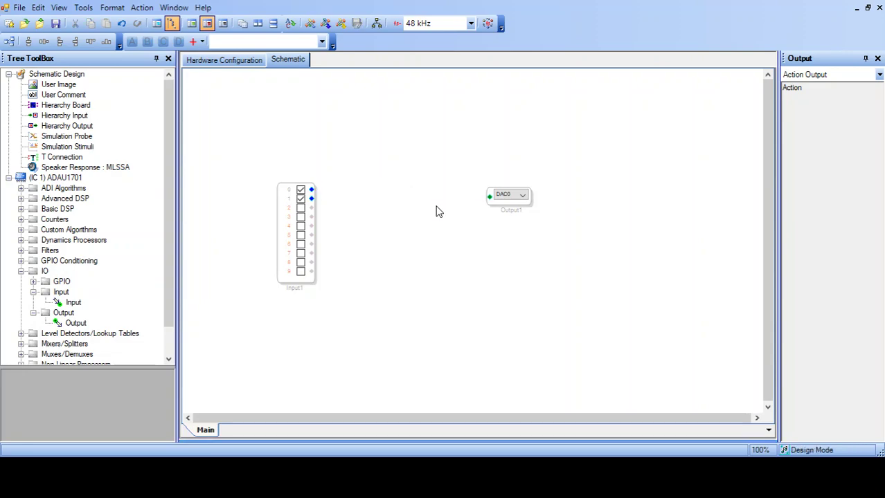
{"action": "left_click_drag", "start_coordinate": [317, 192], "coordinate": [483, 200]}
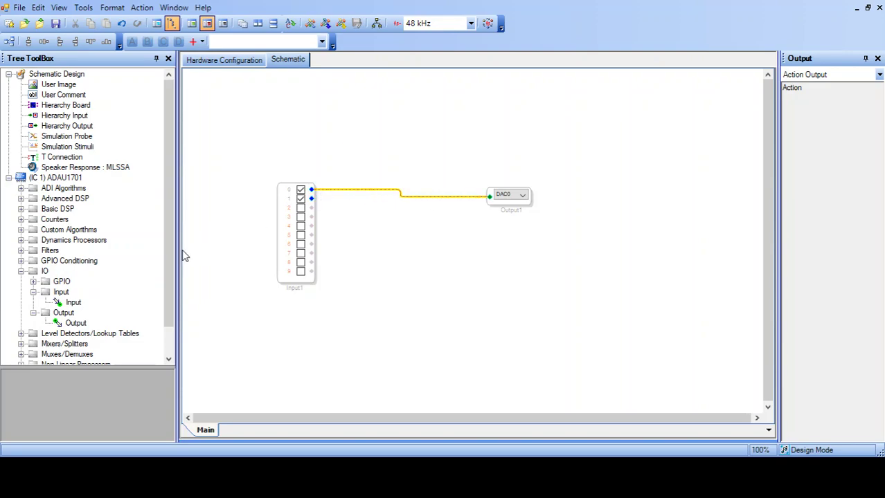
{"action": "left_click_drag", "start_coordinate": [174, 253], "coordinate": [166, 304]}
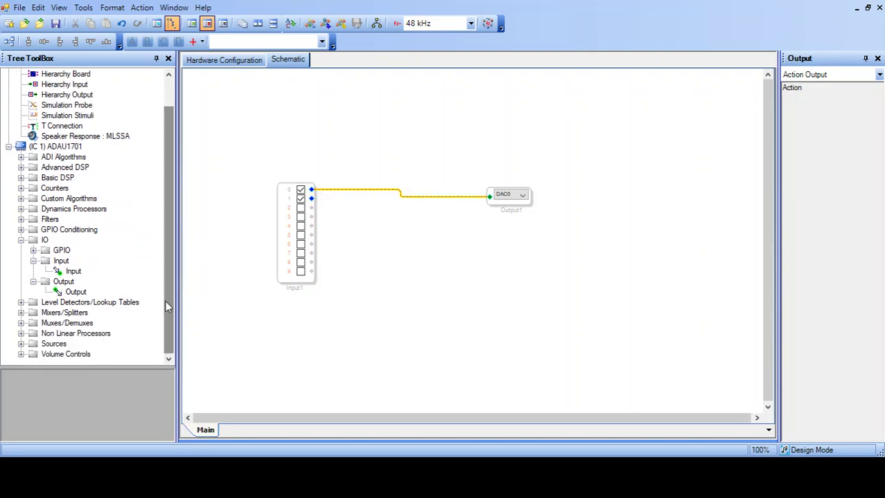
Place a Volume Controls > Mute > No Slew (Standard) block and reroute the Input1 wire into Mute1.
{"action": "left_click", "coordinate": [21, 354]}
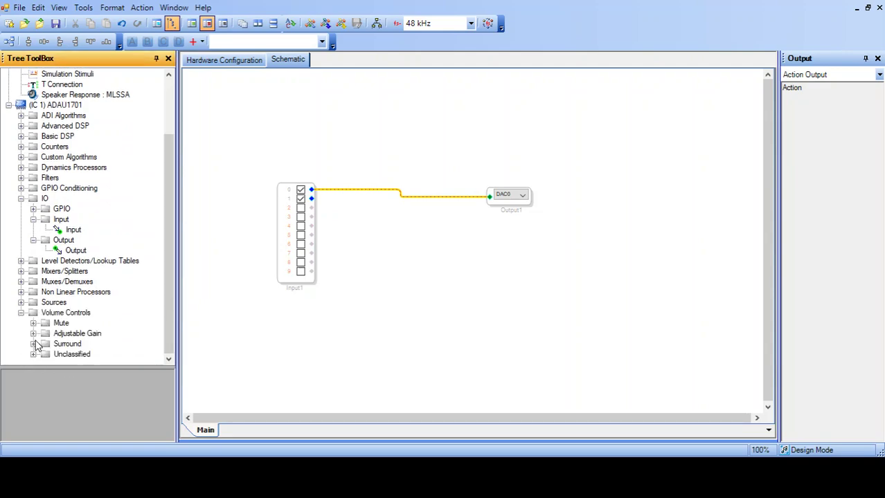
{"action": "left_click", "coordinate": [33, 323]}
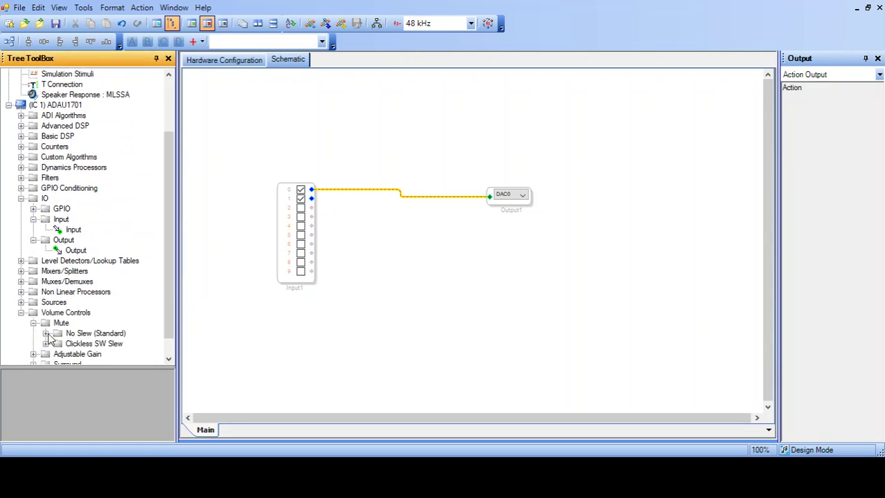
{"action": "left_click", "coordinate": [46, 334]}
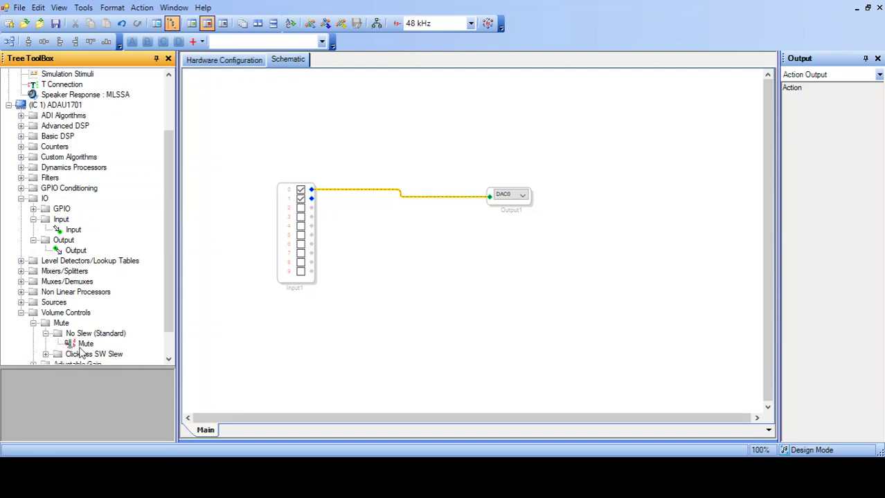
{"action": "left_click_drag", "start_coordinate": [75, 344], "coordinate": [390, 219]}
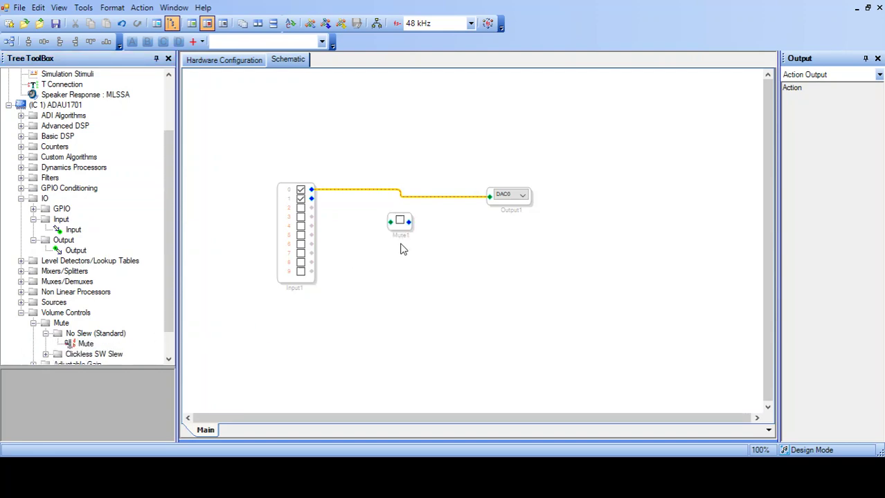
{"action": "left_click", "coordinate": [455, 198]}
{"action": "mouse_move", "coordinate": [484, 198]}
{"action": "left_mouse_down"}
{"action": "mouse_move", "coordinate": [385, 223]}
{"action": "mouse_move", "coordinate": [490, 197]}
{"action": "left_mouse_up"}
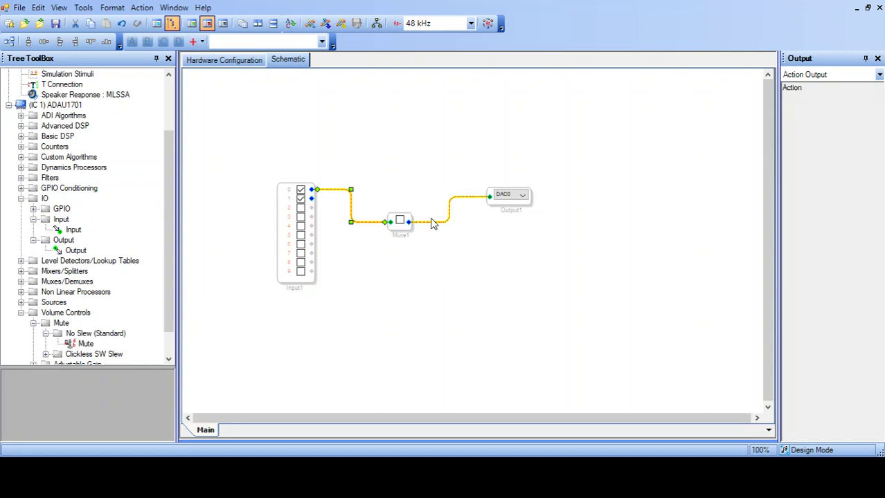
Download the Input–Mute1–DAC0 design and toggle Mute1 on and off three times, ending unmuted.
{"action": "left_click", "coordinate": [340, 23]}
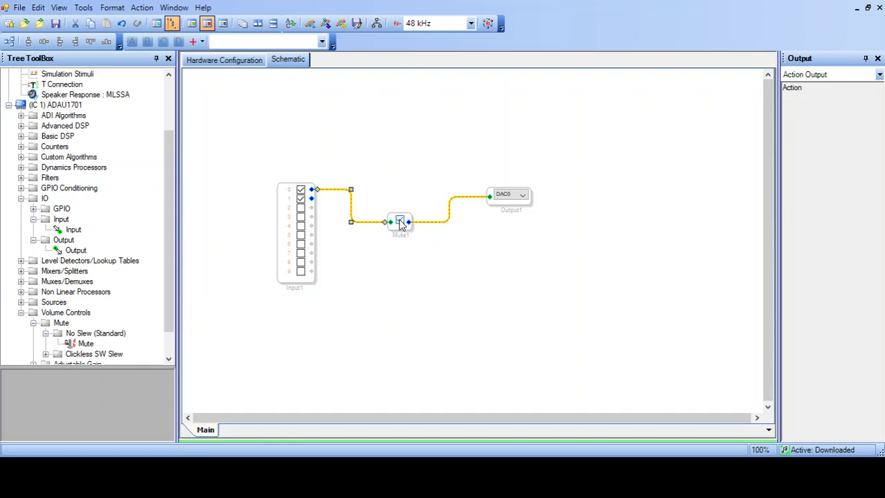
{"action": "left_click", "coordinate": [400, 222]}
{"action": "left_click", "coordinate": [400, 222]}
{"action": "left_click", "coordinate": [400, 222]}
{"action": "left_click", "coordinate": [400, 222]}
{"action": "left_click", "coordinate": [400, 222]}
{"action": "left_click", "coordinate": [401, 222]}
View the Hardware Configuration page, selecting and then deselecting the ADAU1701 block.
{"action": "left_click", "coordinate": [237, 61]}
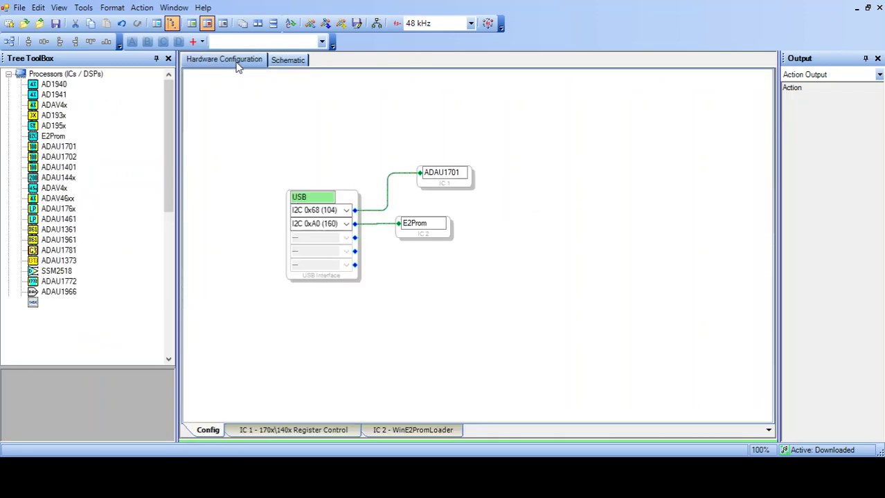
{"action": "left_click", "coordinate": [429, 189]}
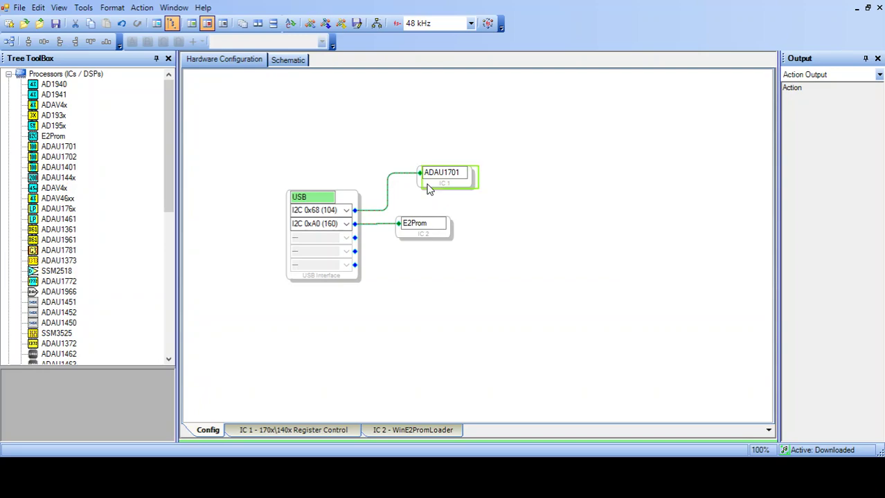
{"action": "left_click", "coordinate": [518, 253]}
Switch back to the Schematic page showing the Input1–Mute1–DAC0 path.
{"action": "left_click", "coordinate": [286, 61]}
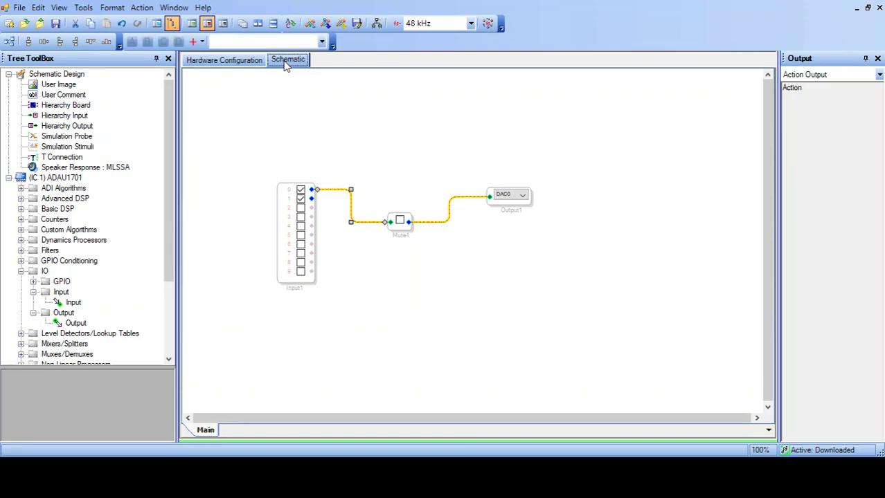